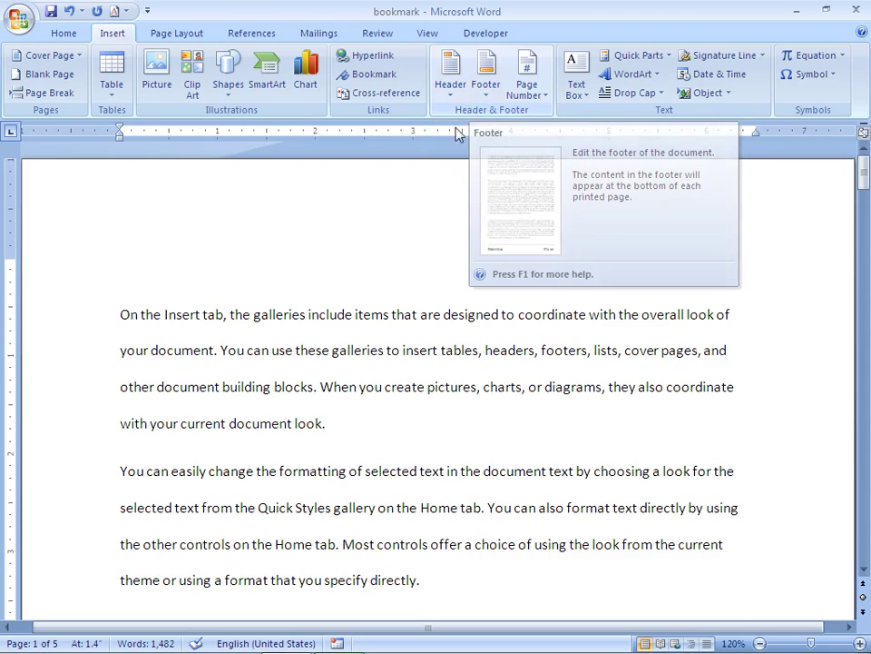
Insert the Blank header design from the Header gallery at the top of the document
left_click(337, 258)
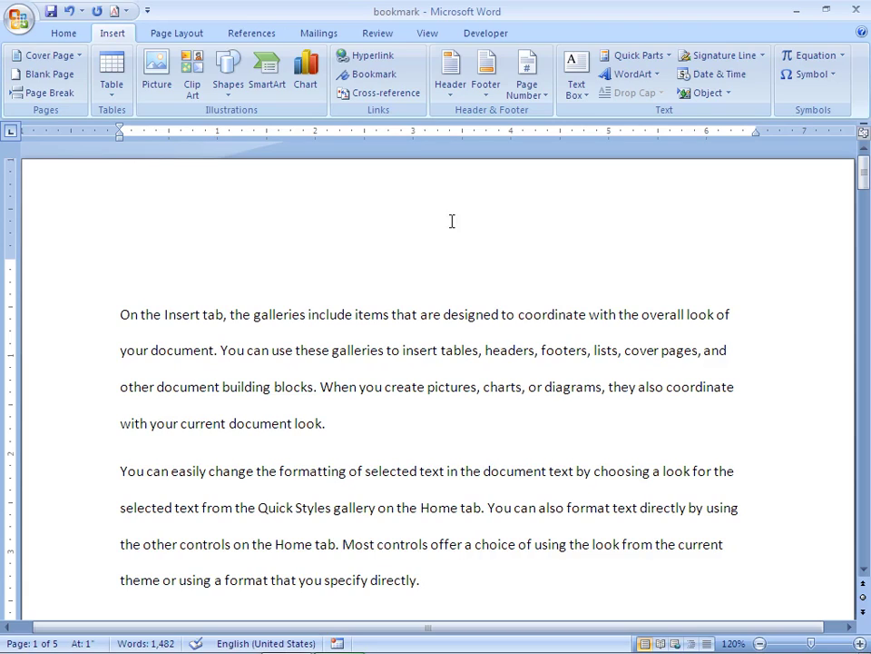
left_click(453, 96)
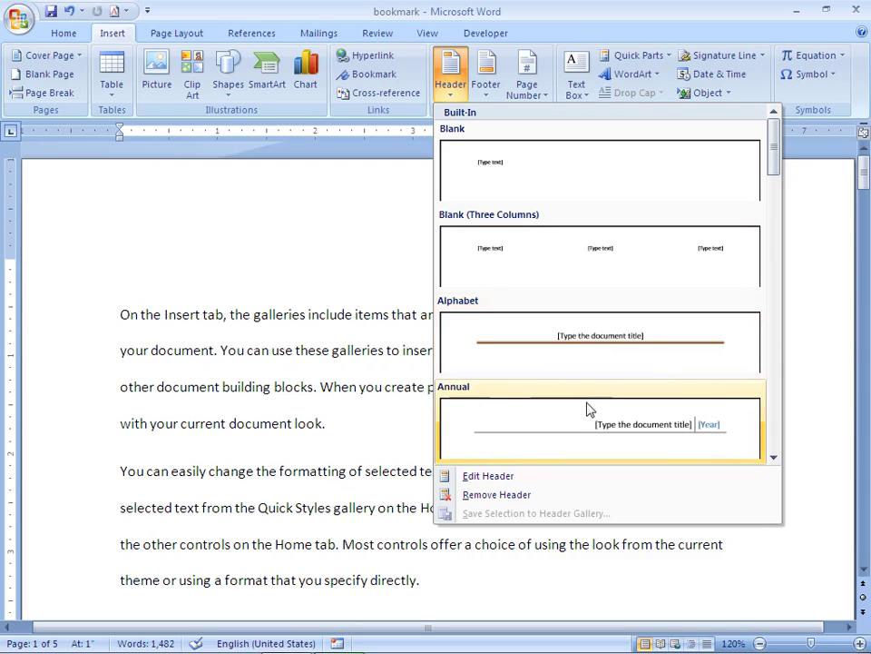
left_click(775, 459)
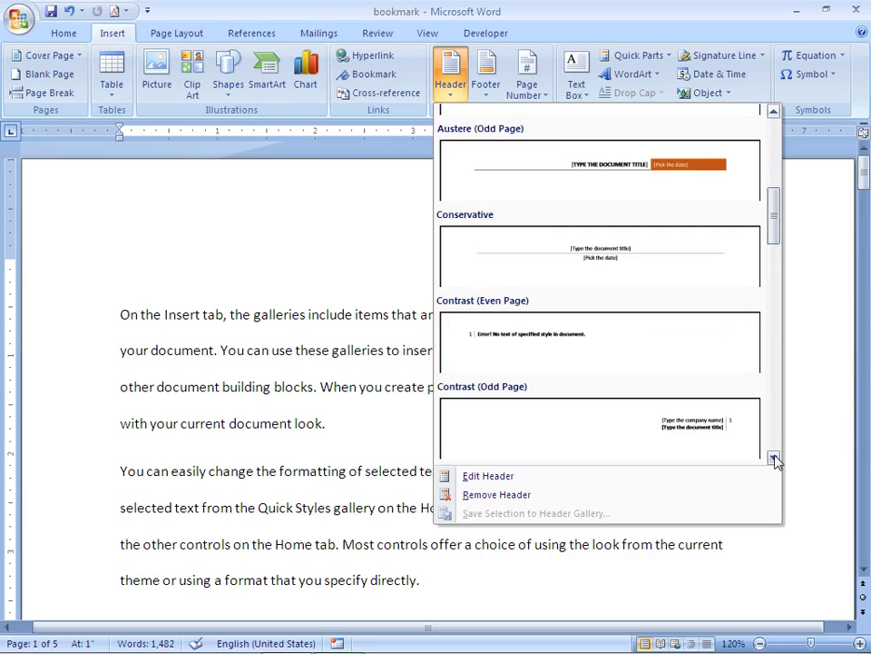
left_click(774, 459)
left_click(774, 459)
left_click(774, 458)
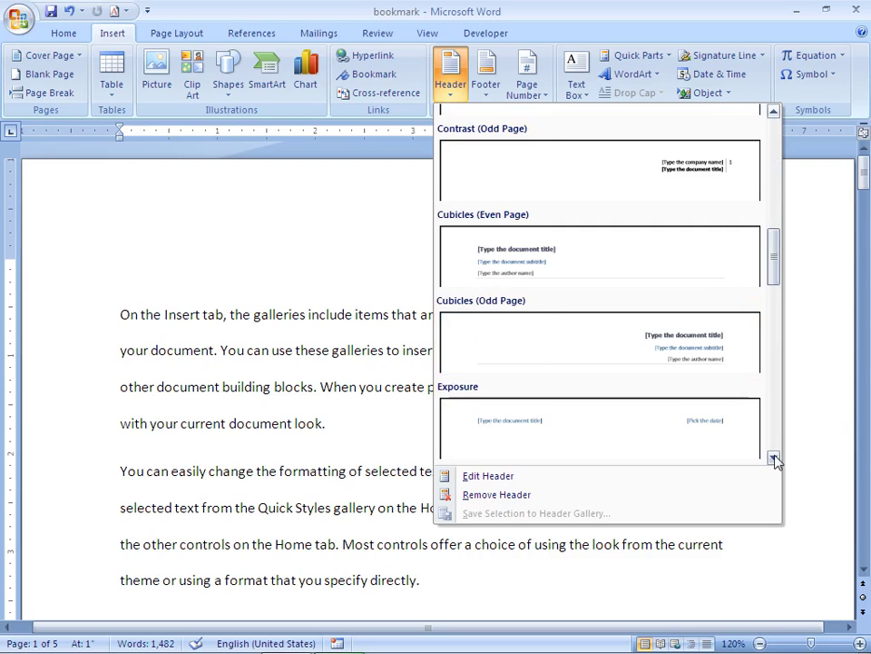
left_click(774, 458)
left_click(774, 459)
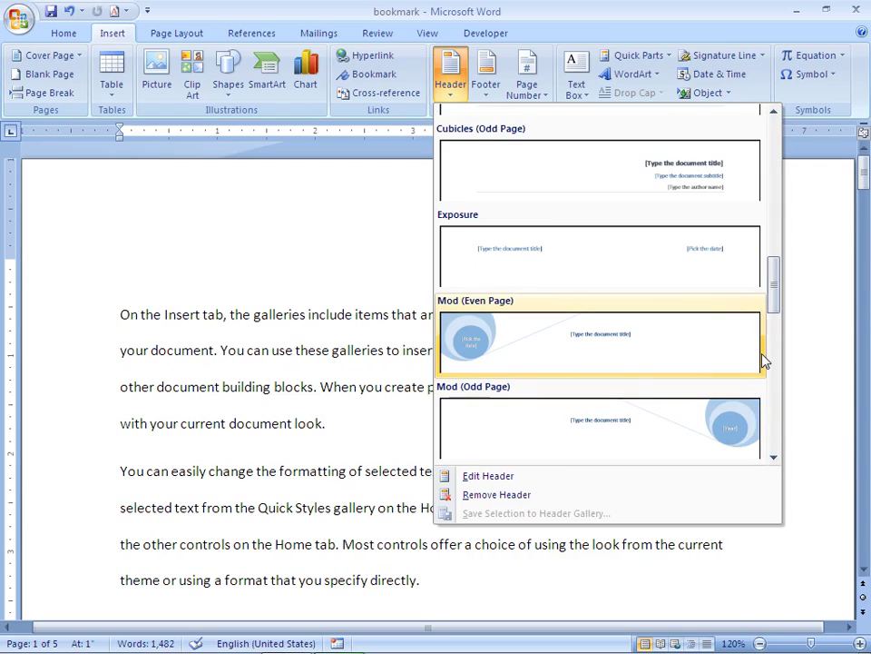
left_click(774, 238)
left_click(775, 173)
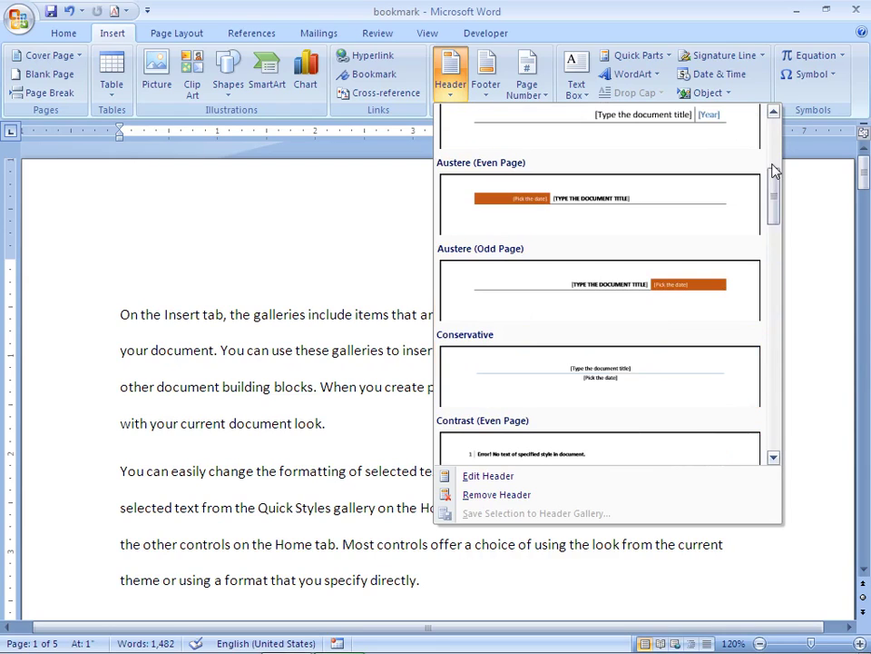
left_click(774, 147)
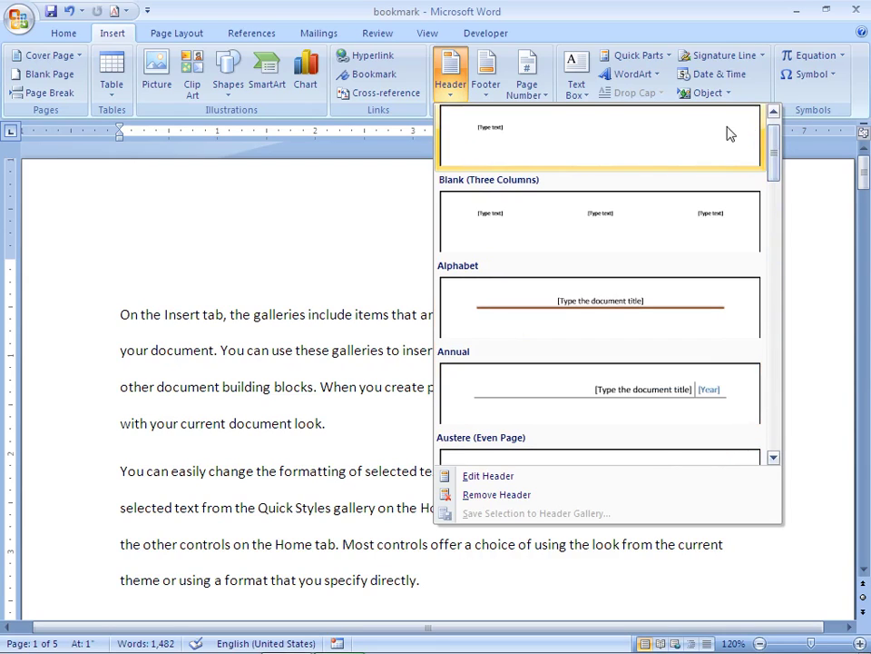
left_click(642, 151)
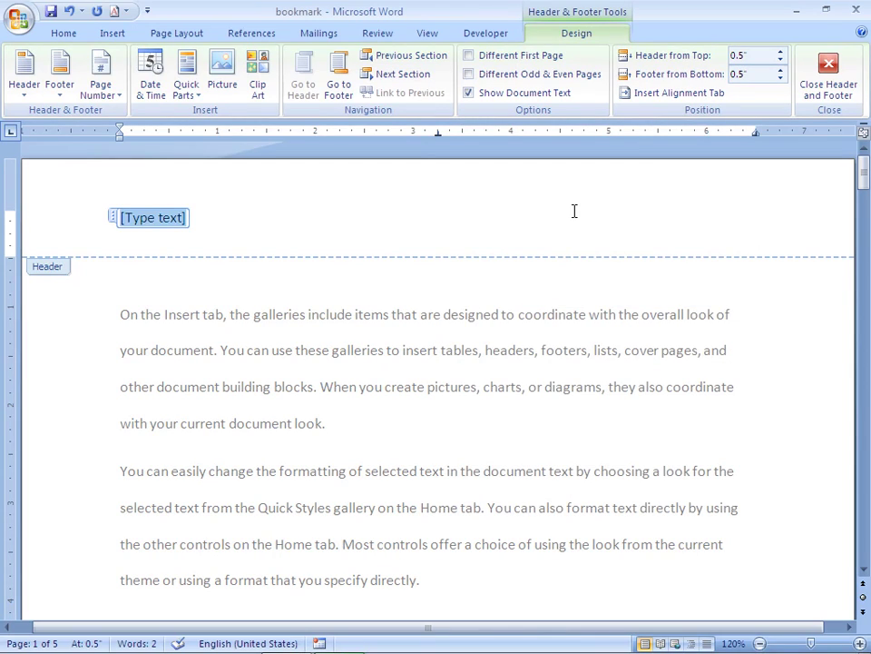
Type 'Computer Notes' into the header placeholder and move to the centre position
type("Computer")
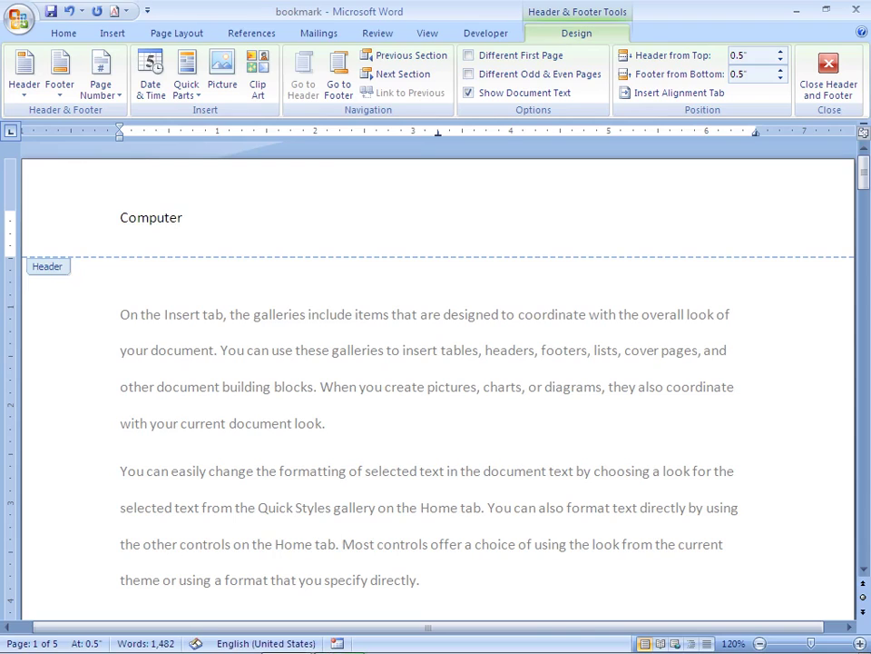
type(" Notes")
key("Tab")
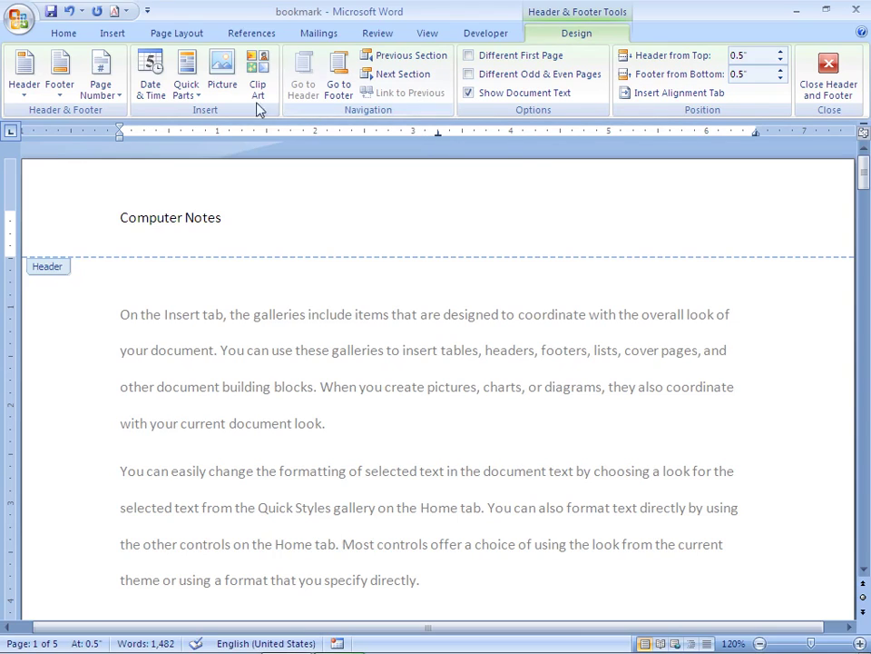
left_click(115, 96)
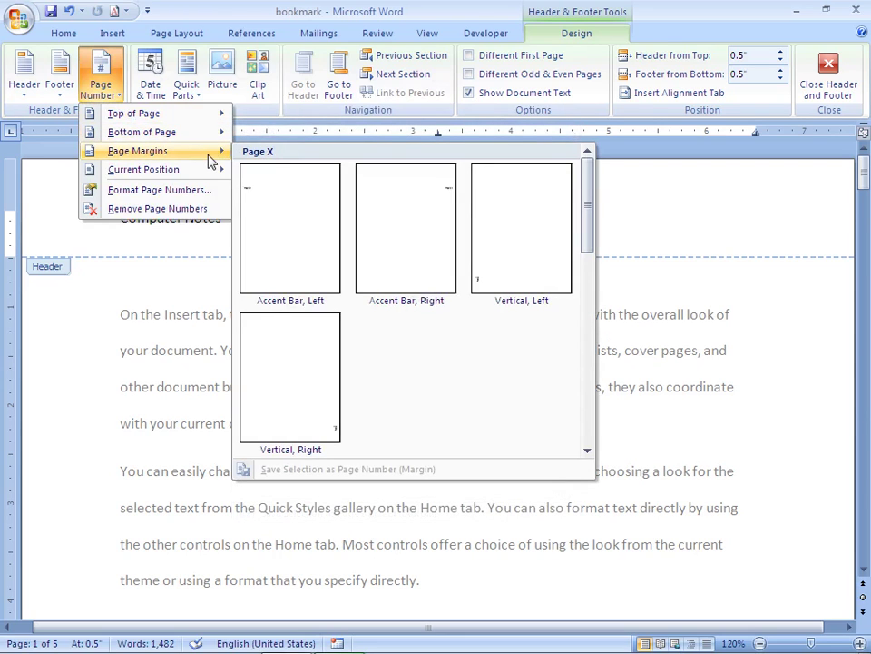
mouse_move(155, 113)
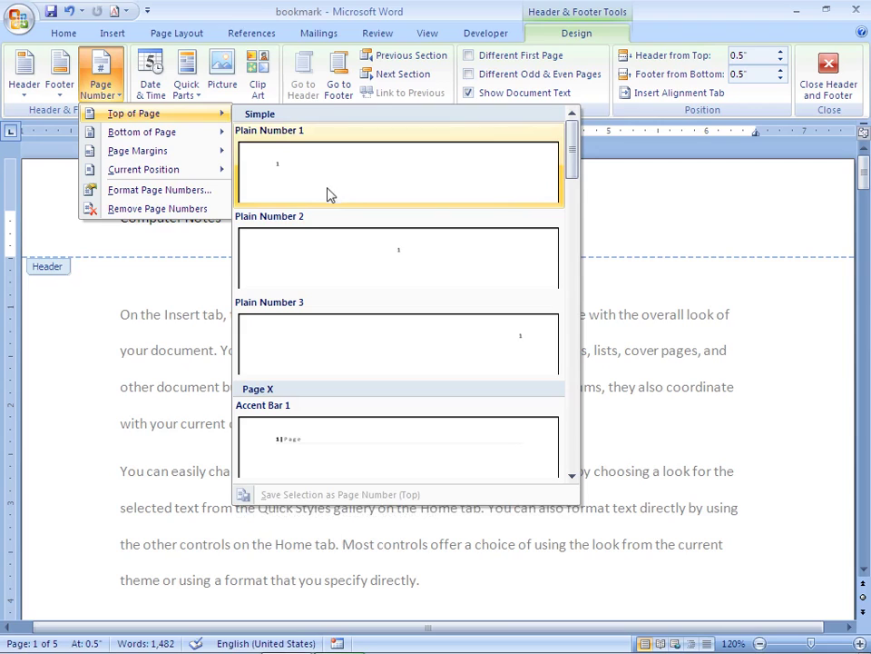
Add a Plain Number 1 page number centred between 'Computer Notes' and 'Urdu Tutorial'
left_click(369, 247)
key("ctrl+l")
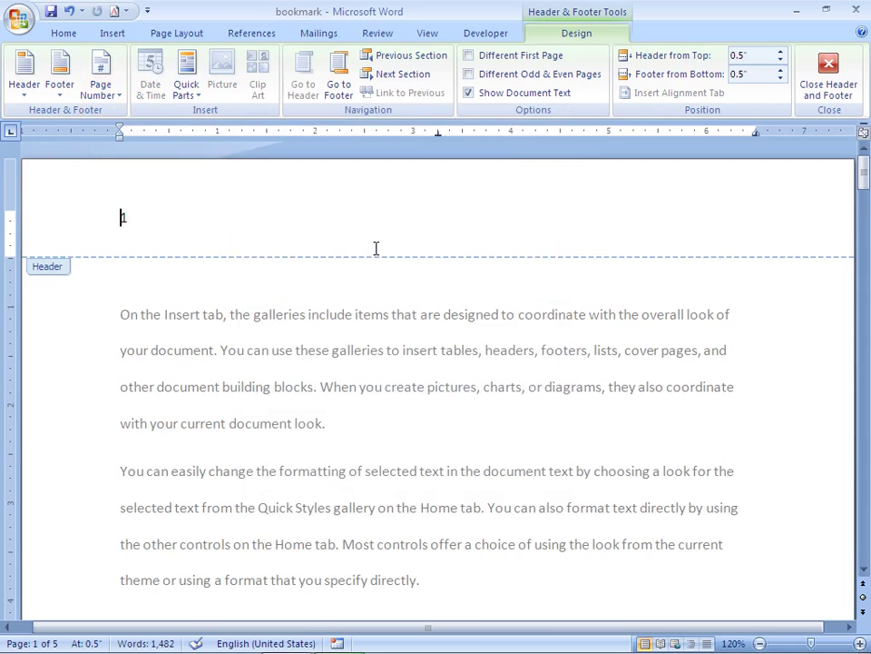
type("Computer Notes")
key("Tab")
key("End")
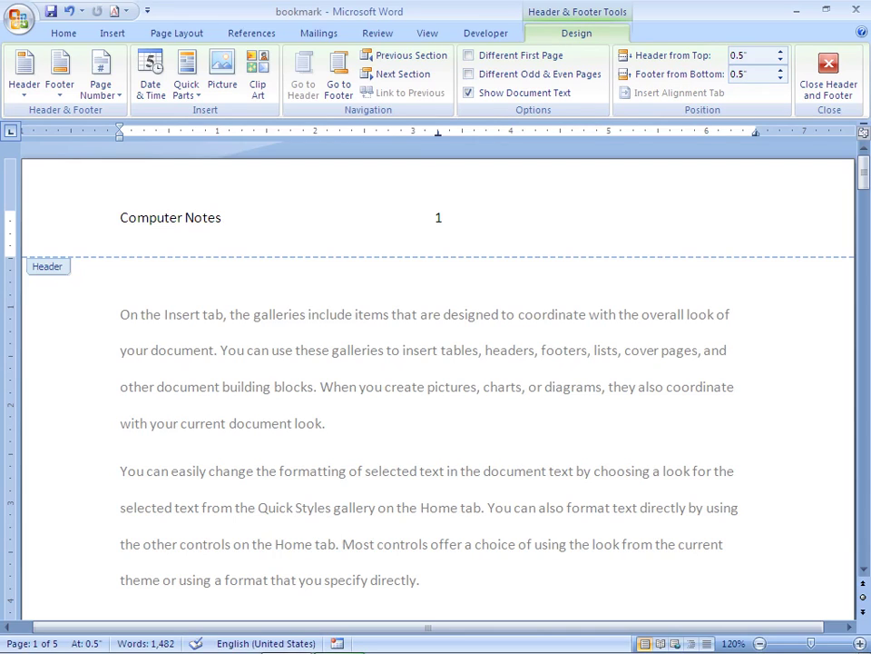
type("Urdu Tutorial")
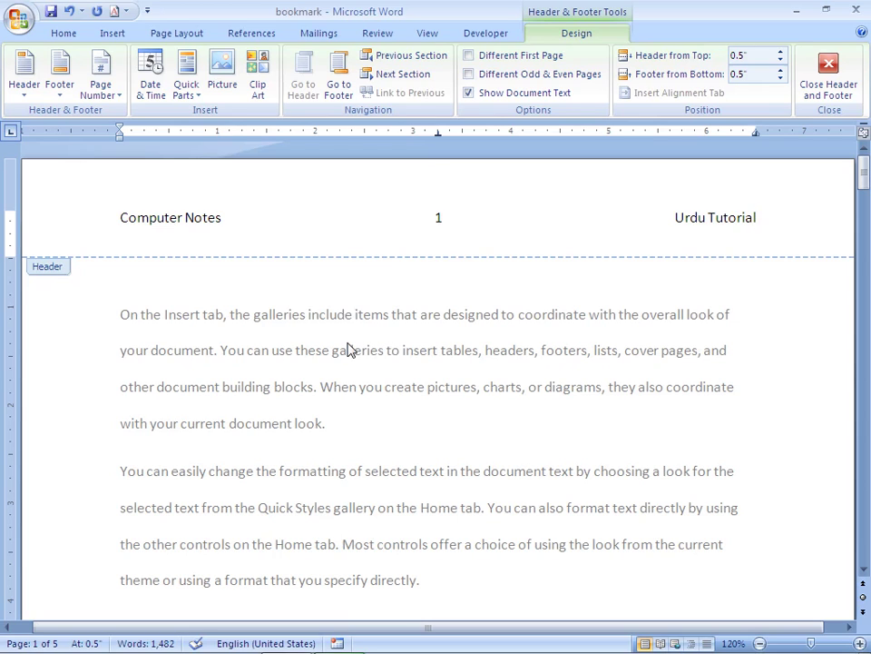
key("Escape")
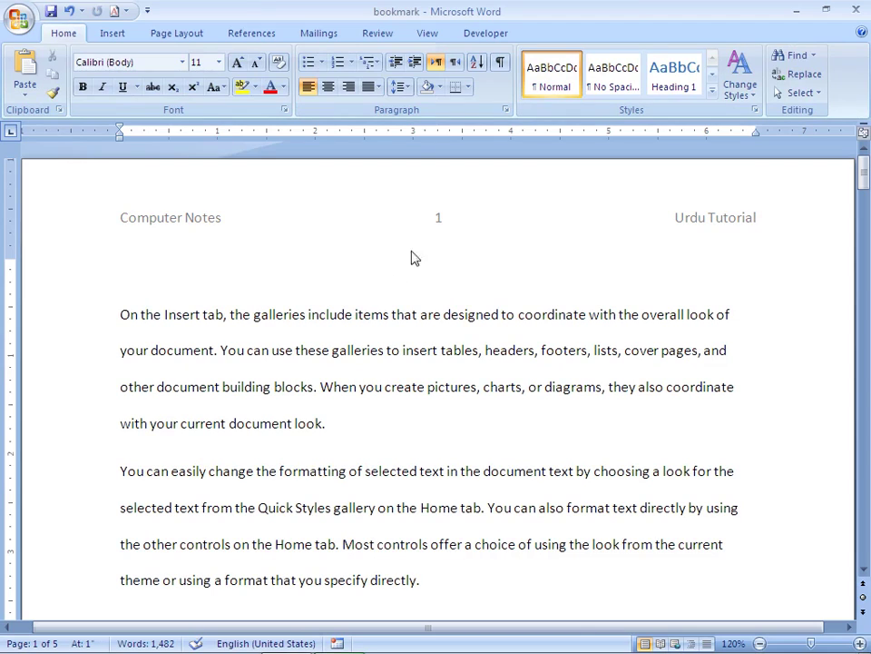
double_click(468, 213)
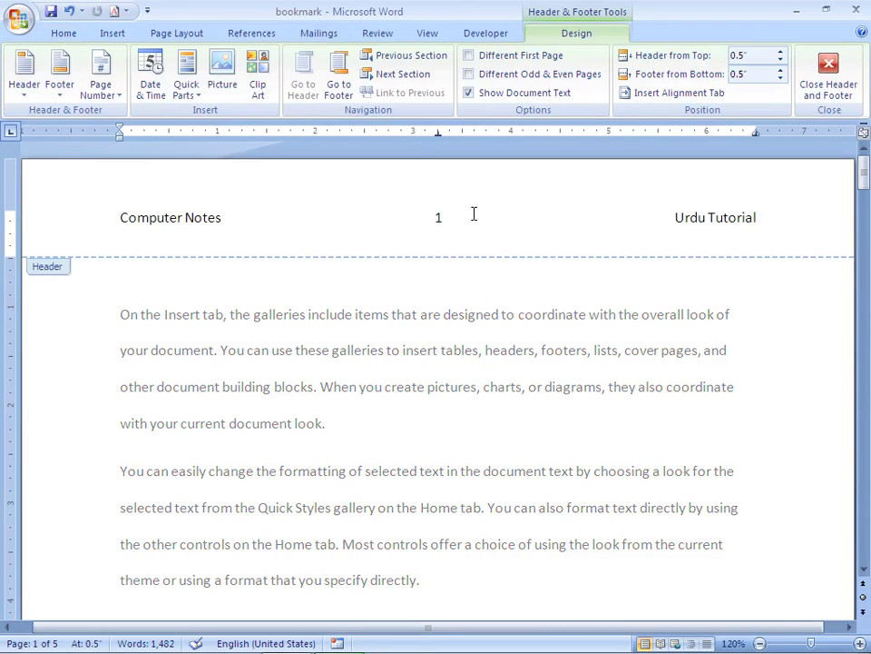
left_click(794, 224)
left_click(67, 94)
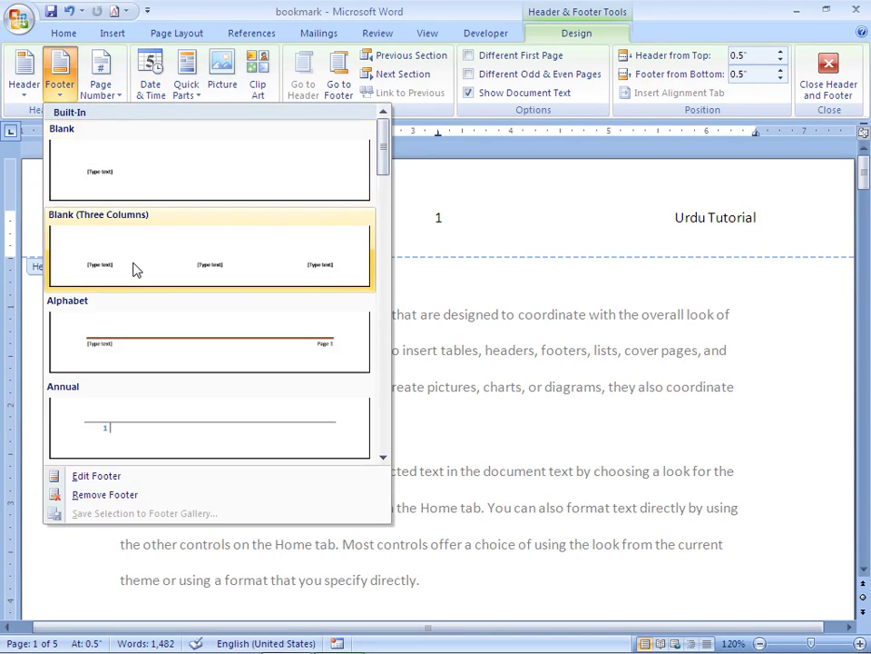
Insert the Alphabet footer and type 'Peshawar' into its placeholder text
left_click(142, 337)
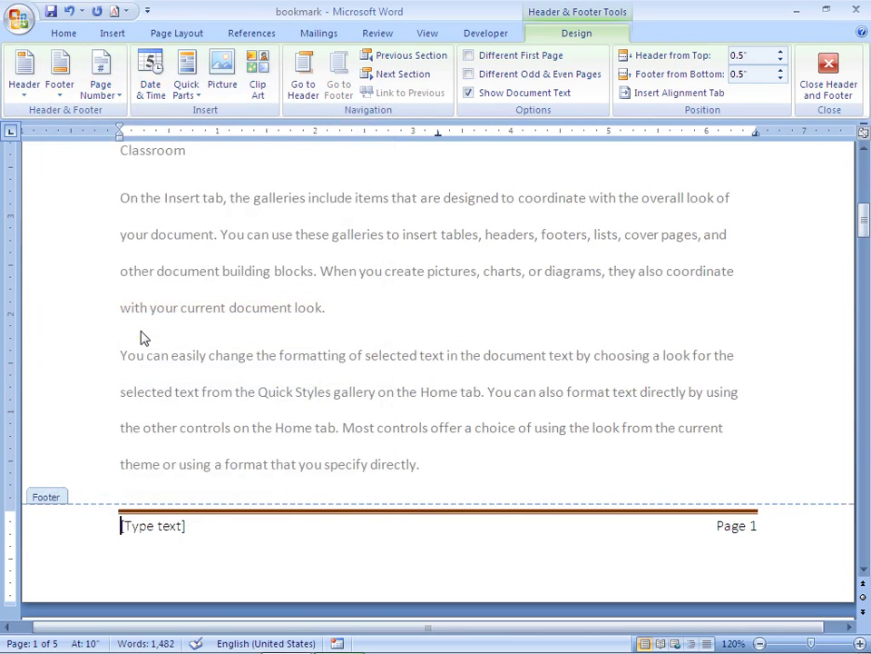
left_click(188, 533)
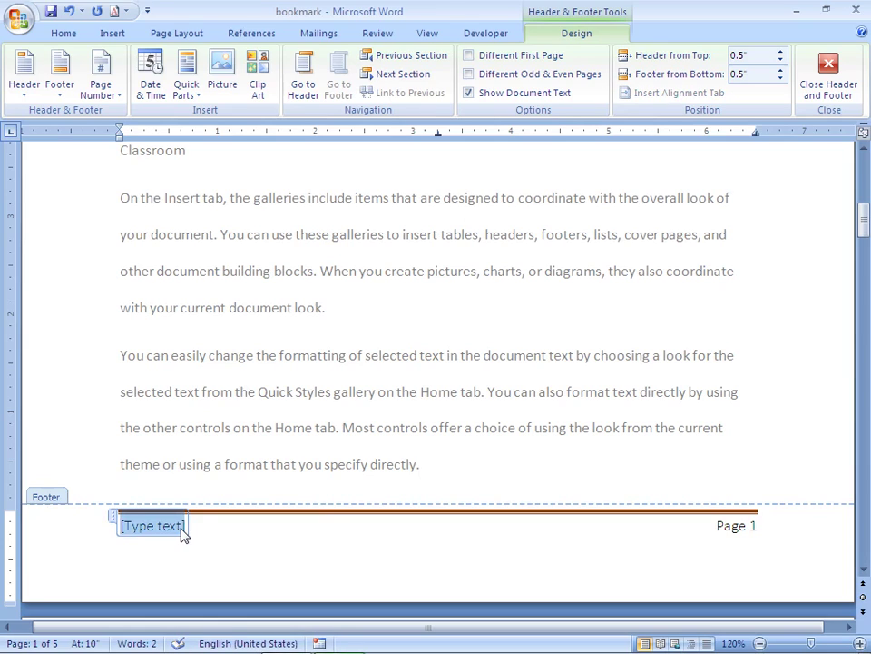
type("Peshawar")
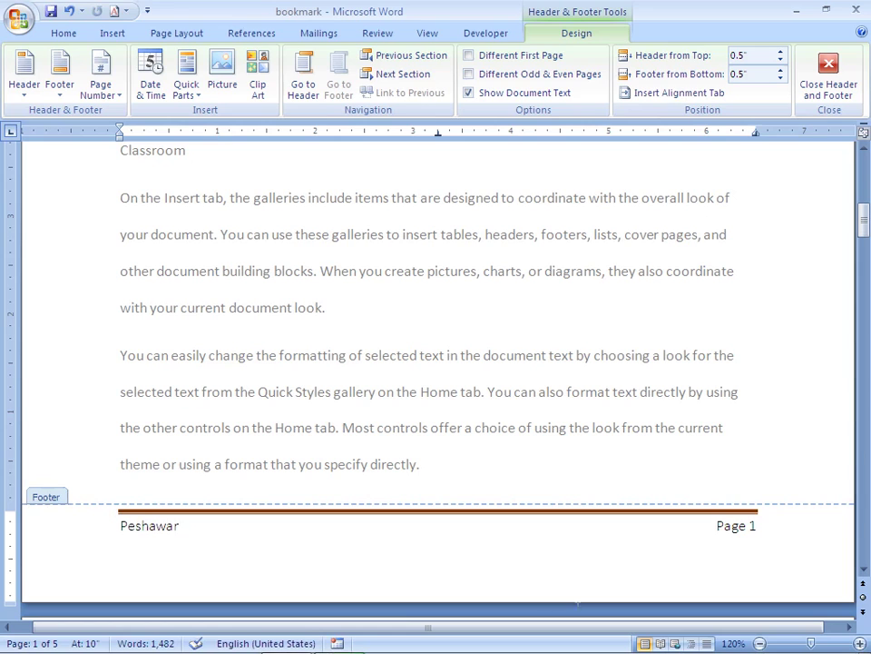
double_click(676, 389)
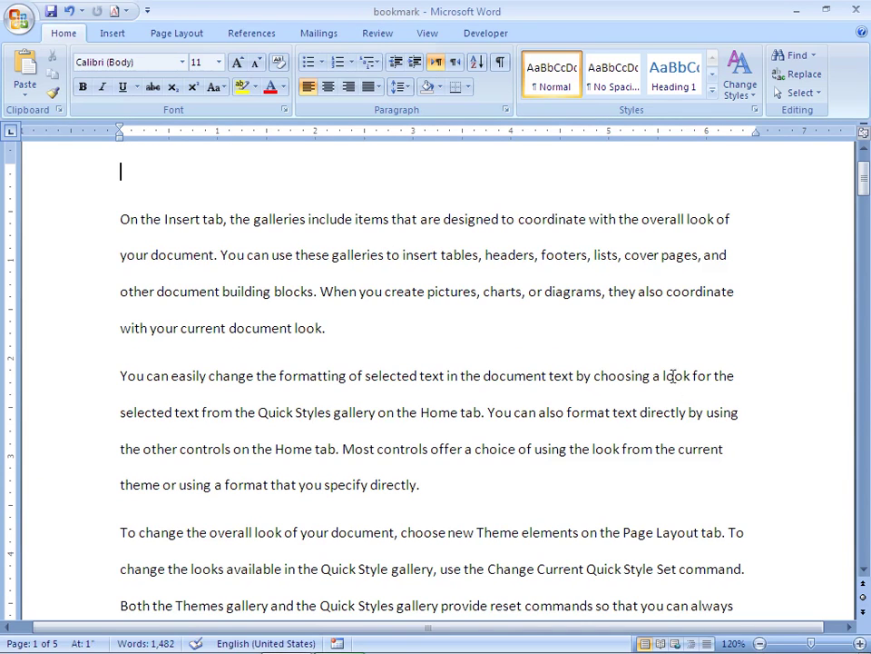
Scroll to the top of page 1 to show the finished header
key("Up")
key("Up")
key("Up")
key("Up")
left_click(864, 150)
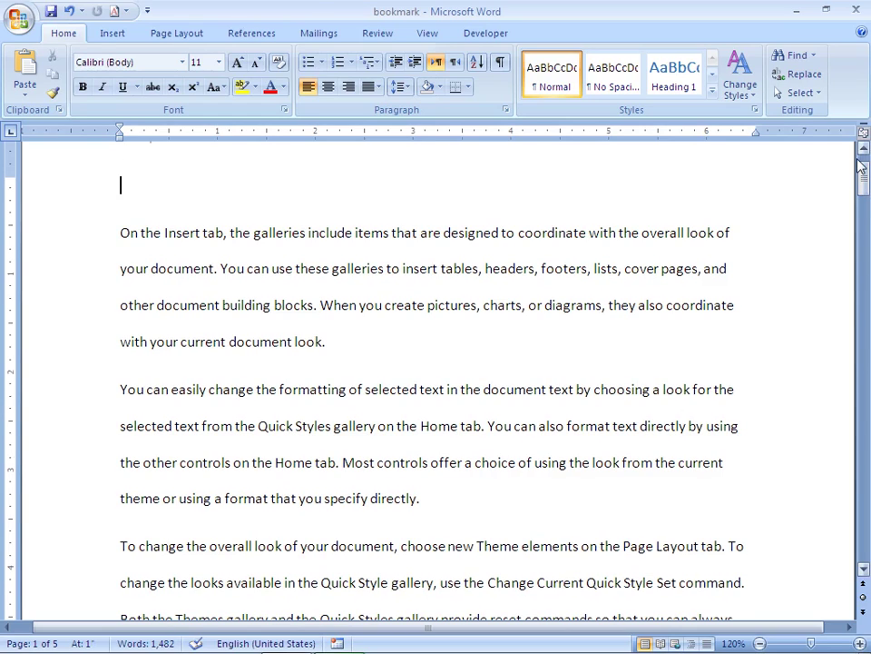
left_click(864, 151)
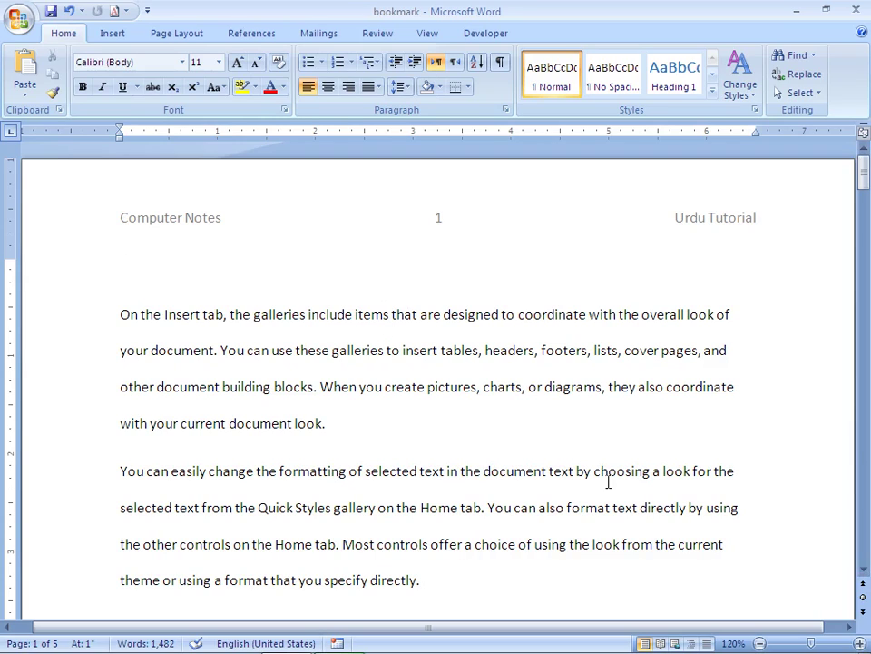
left_click(863, 571)
left_click(864, 569)
left_click(864, 569)
left_click(864, 569)
left_click(865, 569)
left_click(864, 569)
left_click(864, 569)
left_click(865, 569)
left_click(864, 569)
left_click(864, 569)
left_click(865, 569)
left_click(864, 569)
left_click(864, 570)
left_click(864, 569)
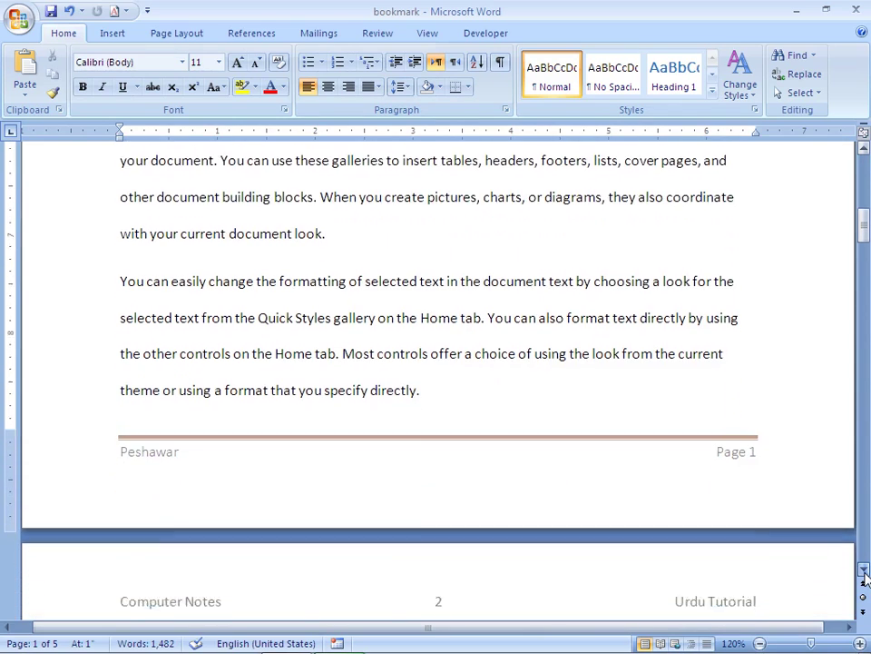
left_click(864, 569)
left_click(864, 569)
left_click(865, 569)
left_click(864, 570)
left_click(864, 569)
left_click(864, 569)
left_click(864, 569)
left_click(864, 569)
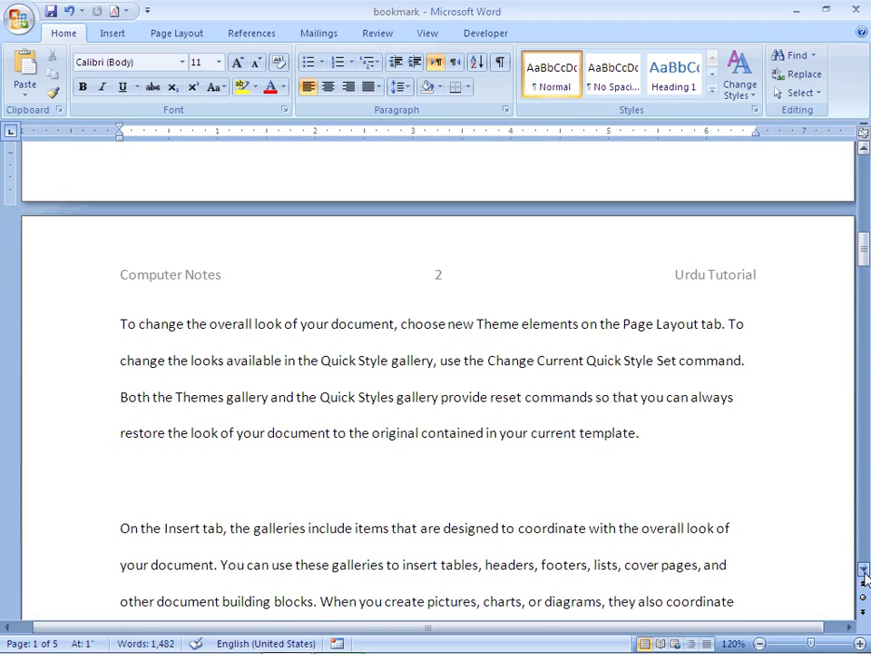
left_click(864, 569)
left_click(864, 569)
left_click(865, 569)
left_click(864, 569)
left_click(864, 570)
left_click(865, 570)
left_click(864, 570)
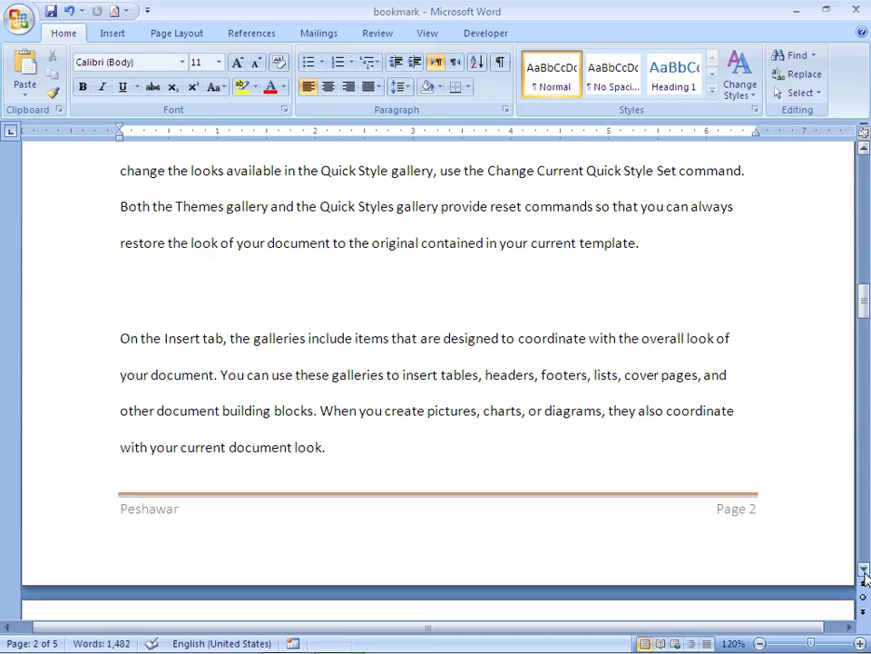
left_click(864, 569)
left_click(864, 569)
left_click(864, 569)
left_click(864, 570)
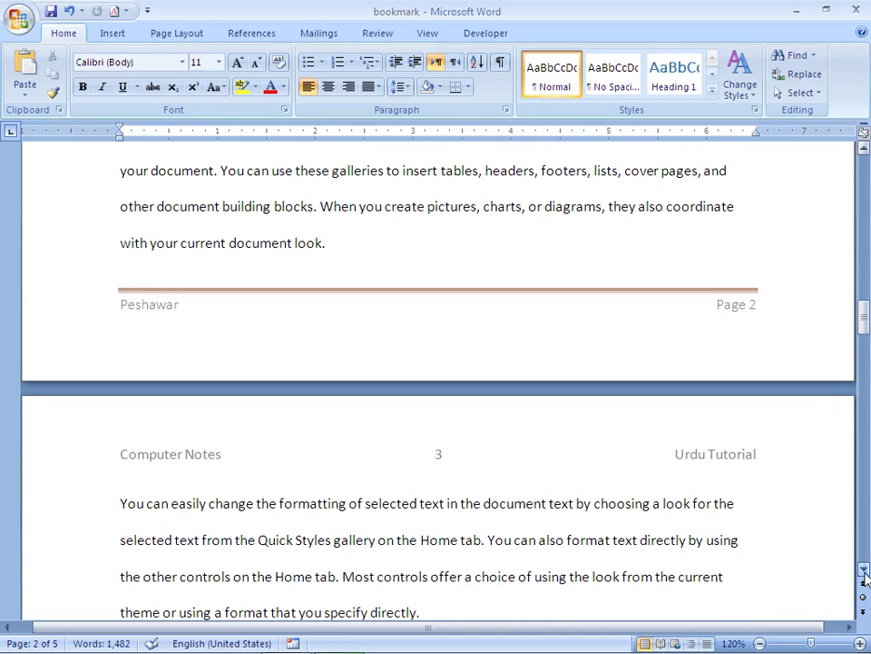
left_click(865, 570)
left_click(865, 569)
left_click(864, 569)
left_click(864, 570)
left_click(865, 569)
left_click(864, 570)
left_click(864, 569)
left_click(864, 569)
left_click(864, 569)
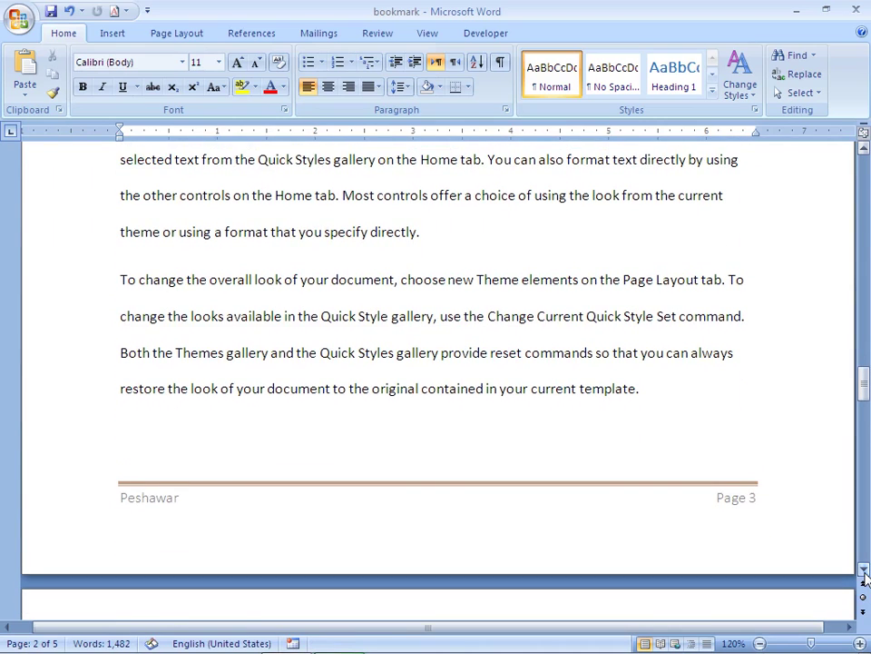
left_click(864, 569)
left_click(864, 569)
left_click(864, 569)
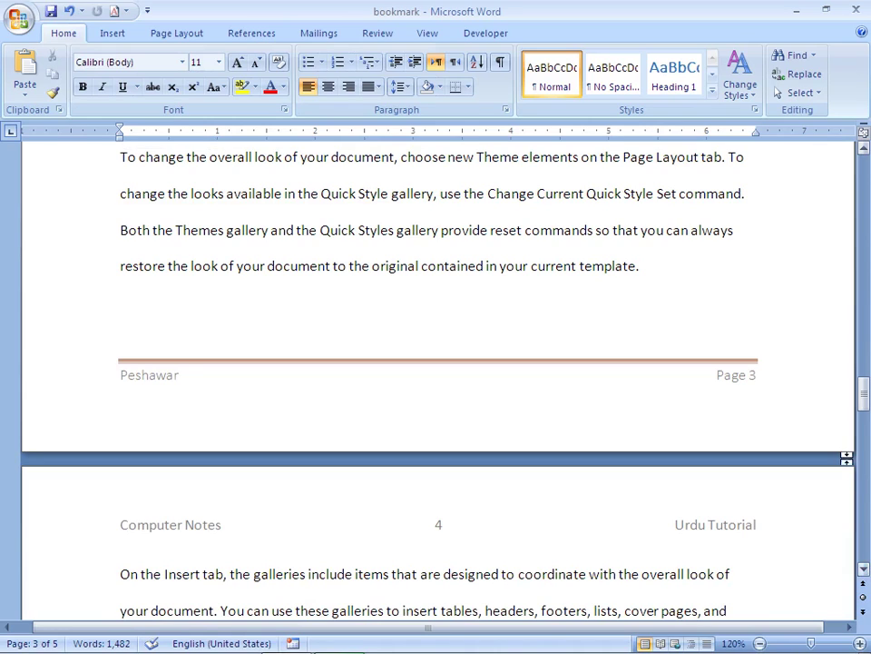
left_click(864, 221)
left_click(865, 209)
left_click(867, 196)
left_click(867, 195)
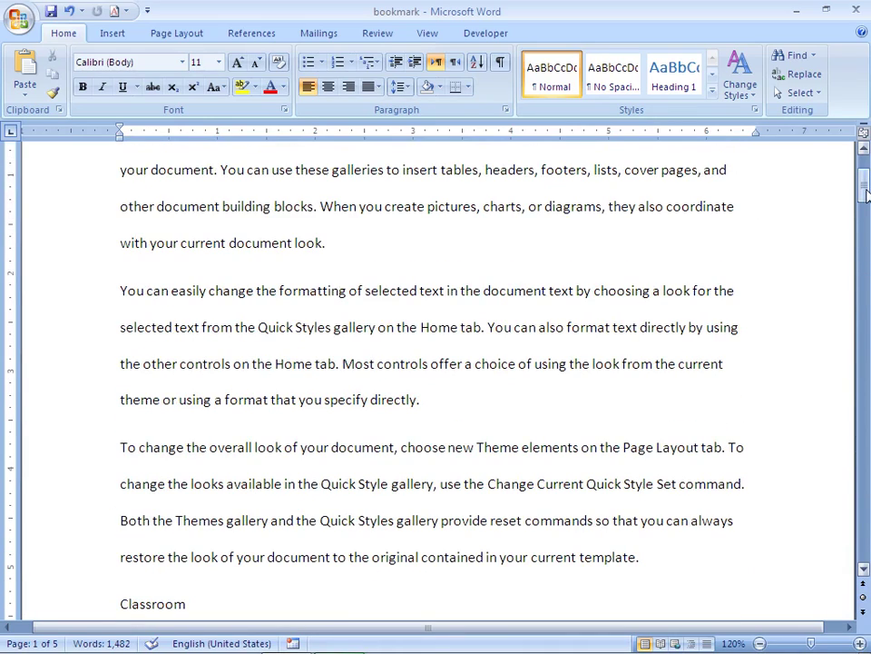